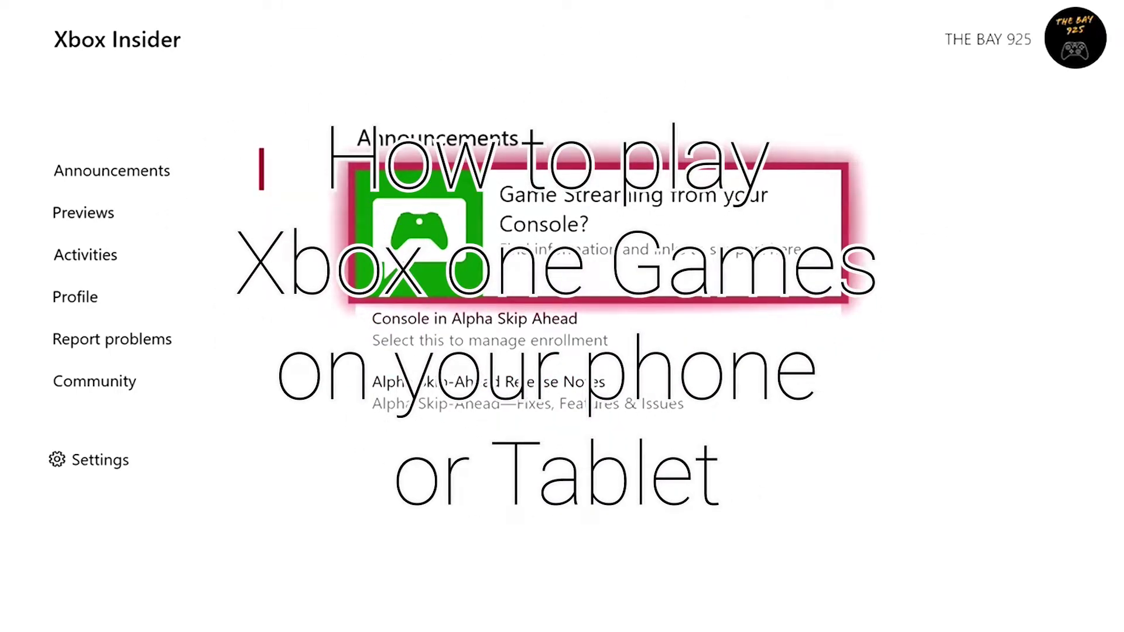
# Step: Open the "Game Streaming from your Console?" announcement and read its preview requirements and additional resources
pyautogui.press('Return')
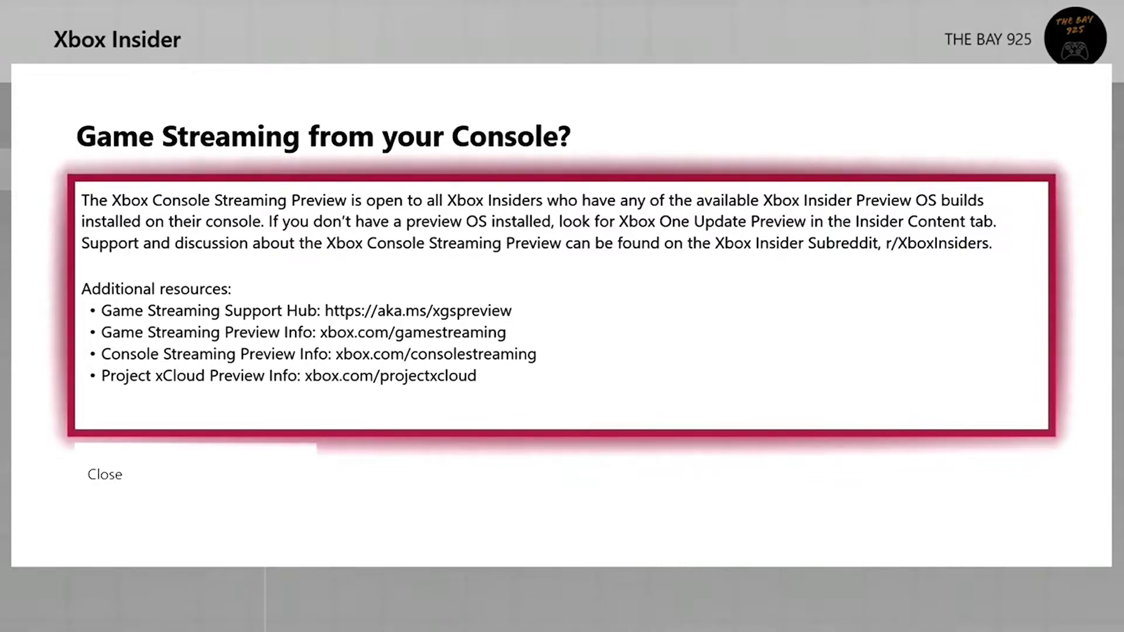
pyautogui.press('Down')
pyautogui.press('Up')
pyautogui.press('Down')
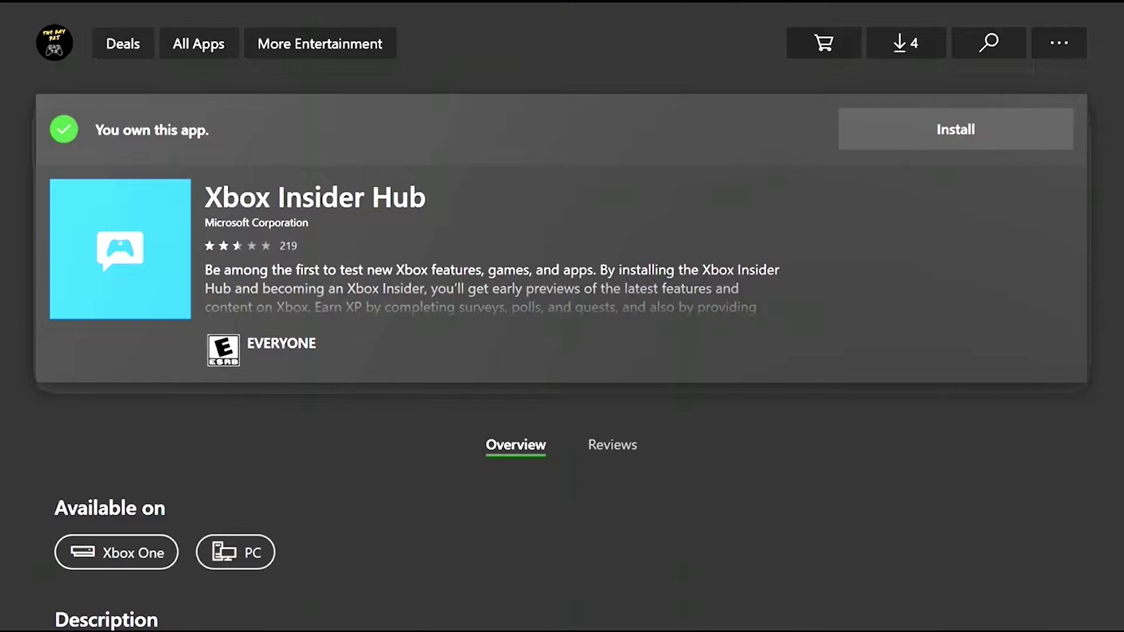
# Step: Examine the Xbox Insider Hub's store page and its install option
pyautogui.press('Up')
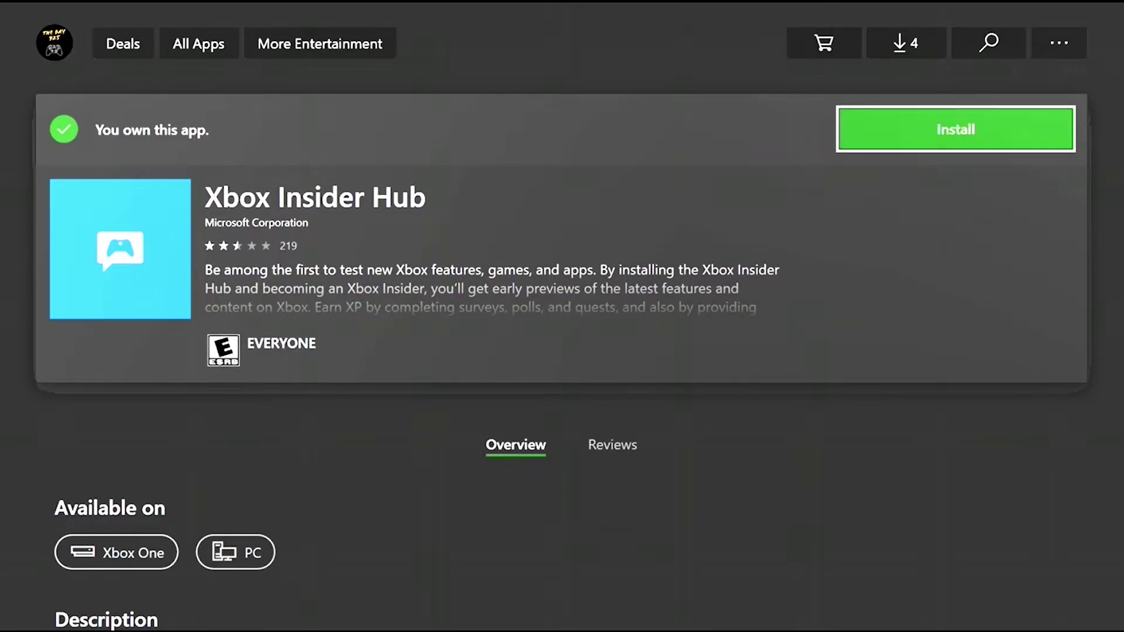
pyautogui.press('Up')
pyautogui.press('Down')
pyautogui.press('Down')
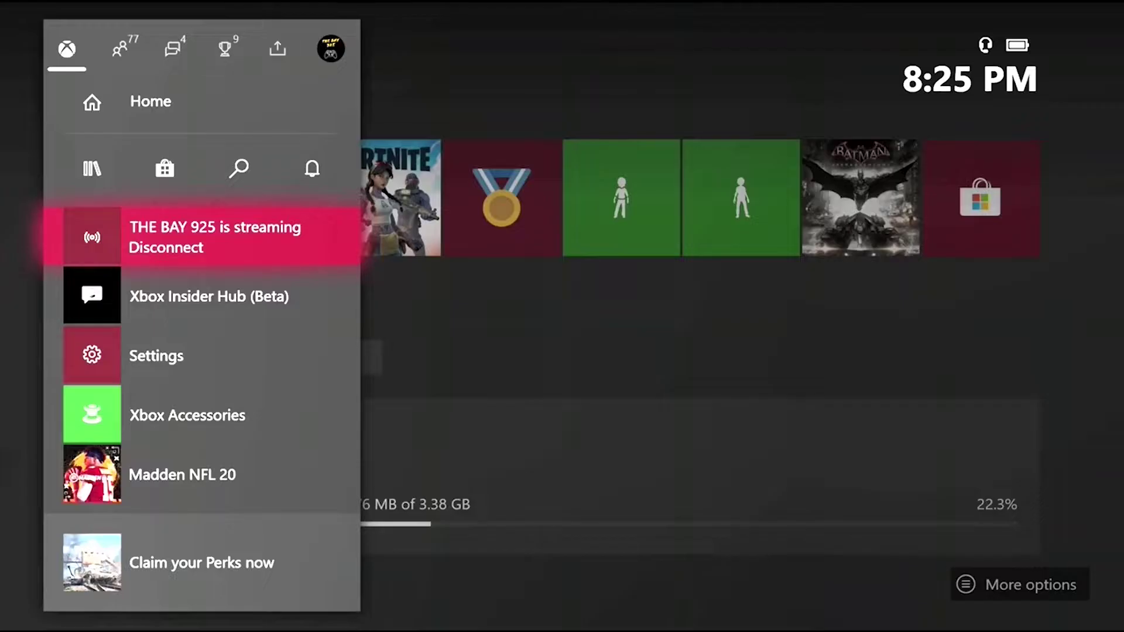
pyautogui.press('Up')
pyautogui.press('Left')
pyautogui.press('Left')
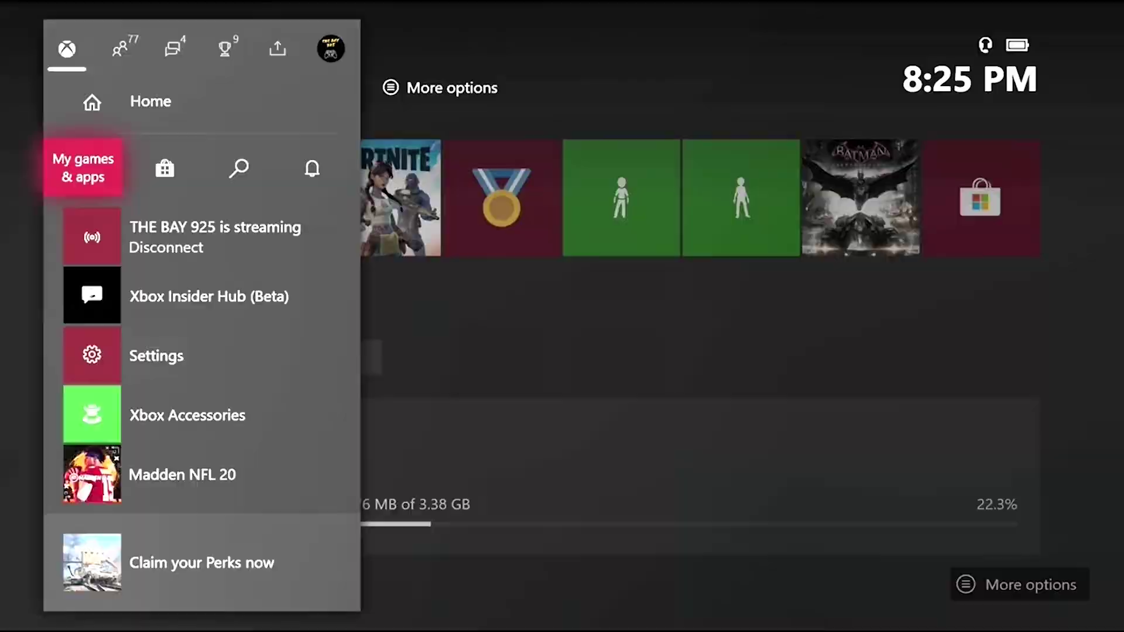
pyautogui.press('Escape')
pyautogui.press('Down')
pyautogui.press('Up')
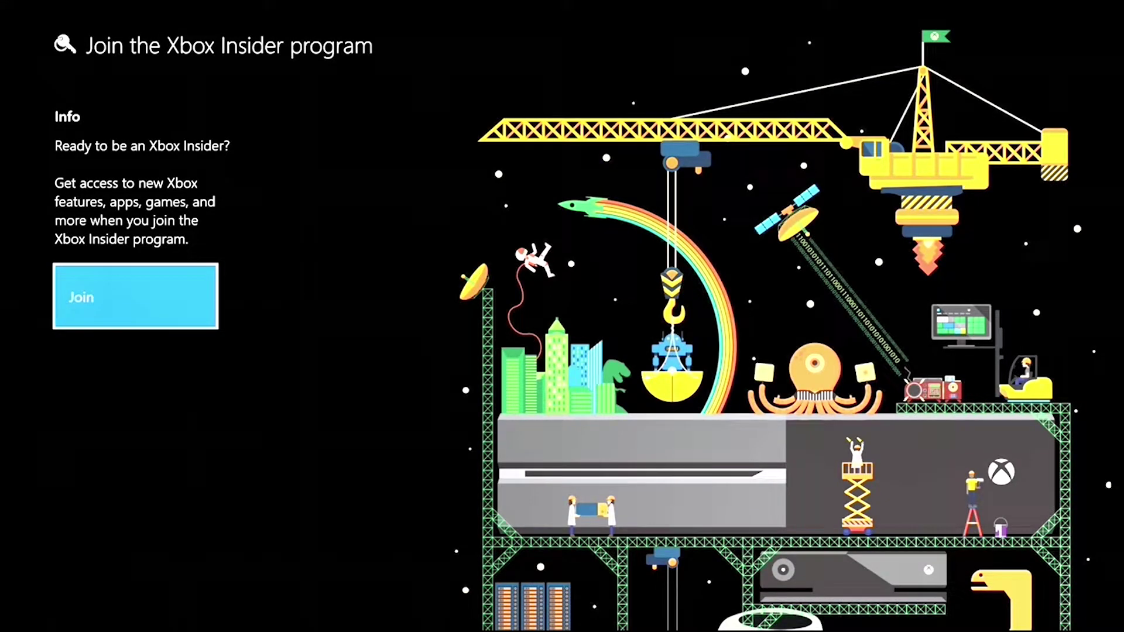
# Step: Join the Xbox Insider program and open Xbox Update Preview among the available System content
pyautogui.press('Return')
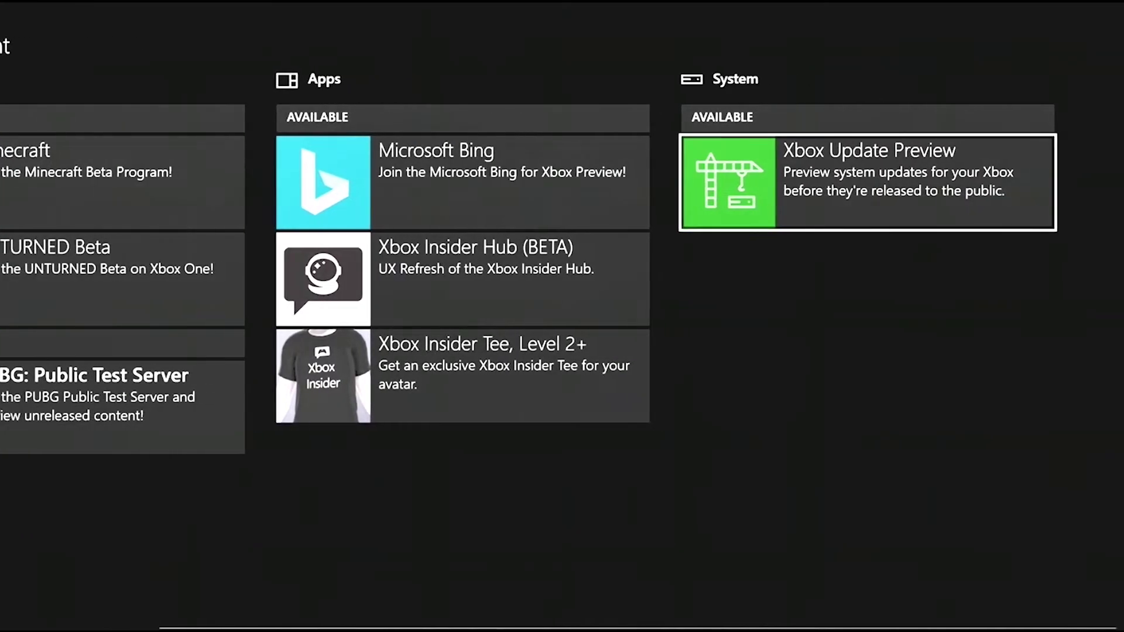
pyautogui.press('Return')
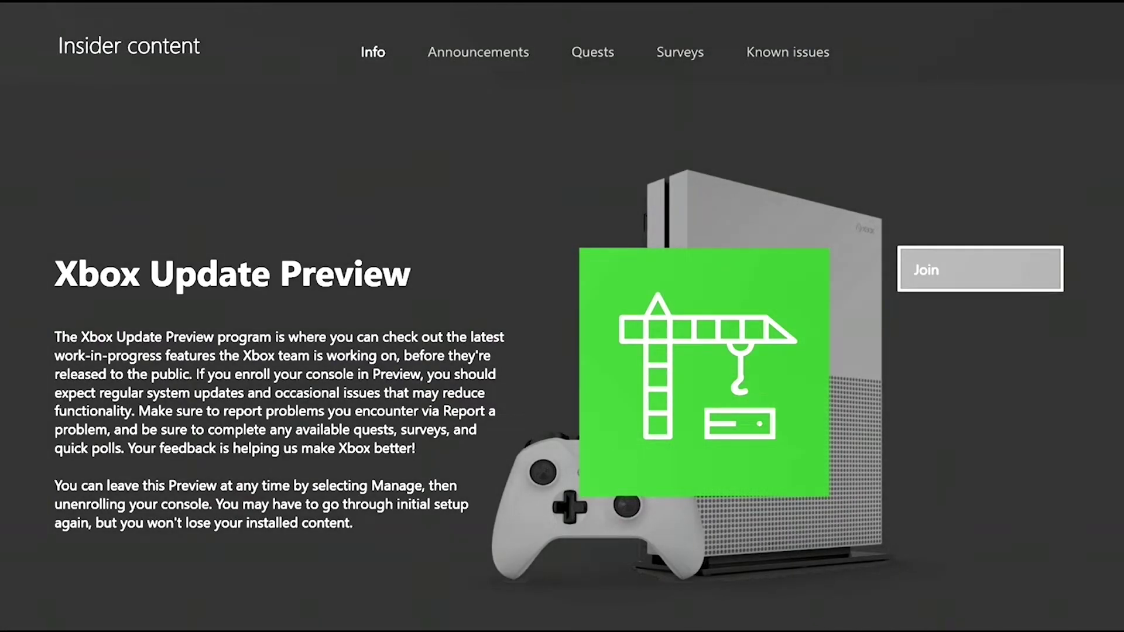
# Step: Join the Xbox Update Preview with the Xbox Update Preview Omega group and submit the enrollment
pyautogui.press('Return')
pyautogui.press('Right')
pyautogui.press('Return')
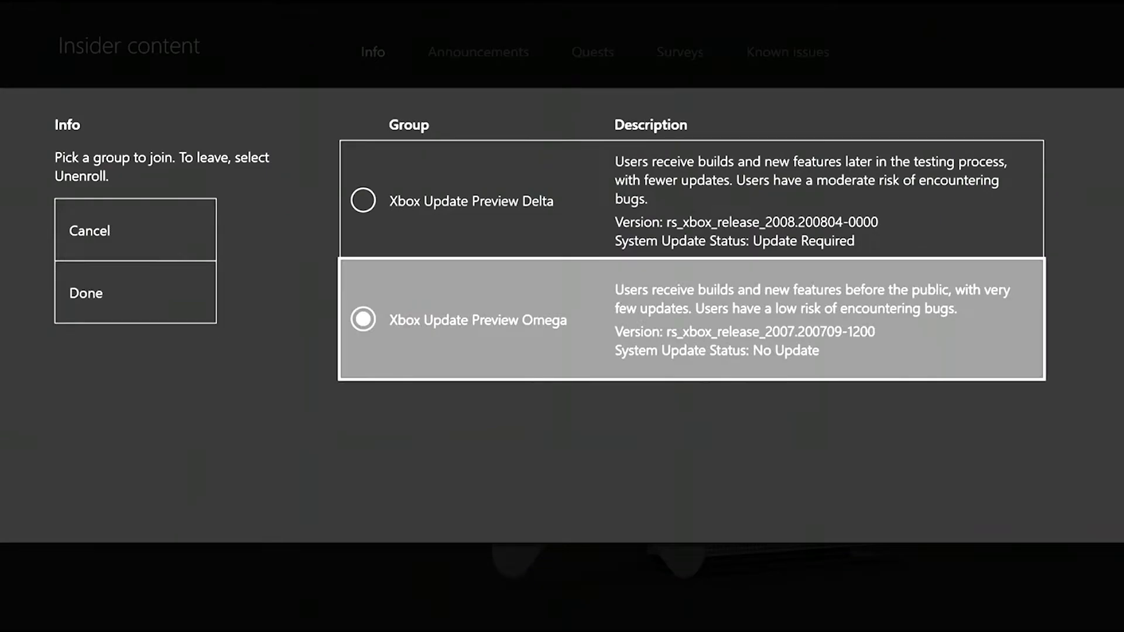
pyautogui.press('Left')
pyautogui.press('Return')
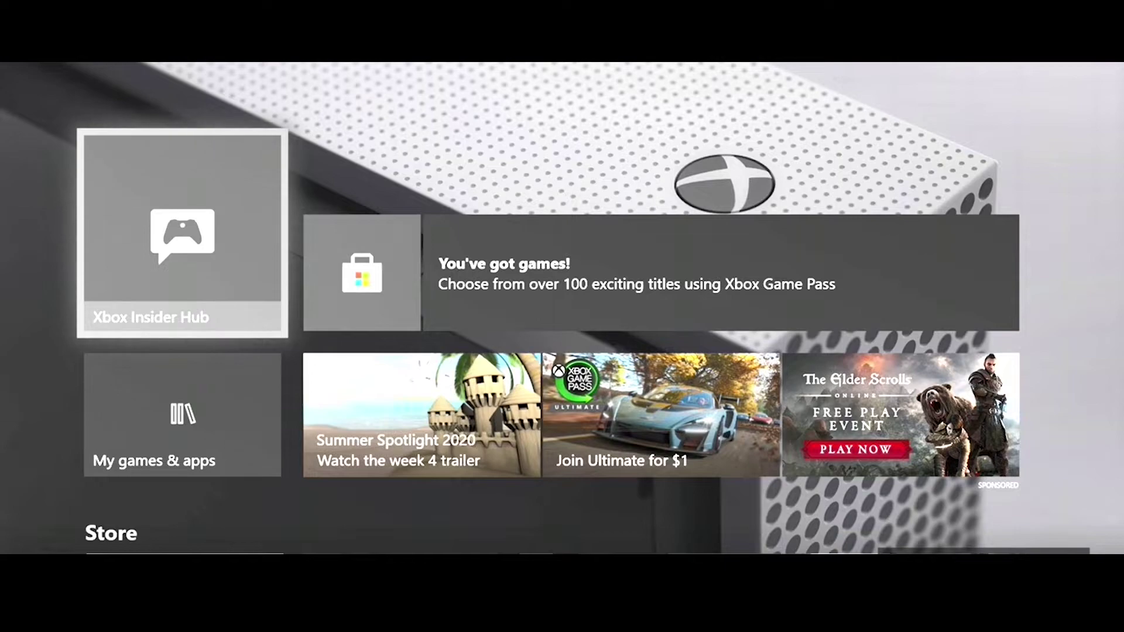
# Step: Launch the Xbox Insider Hub from the home screen and go to its Insider content
pyautogui.press('Down')
pyautogui.press('Up')
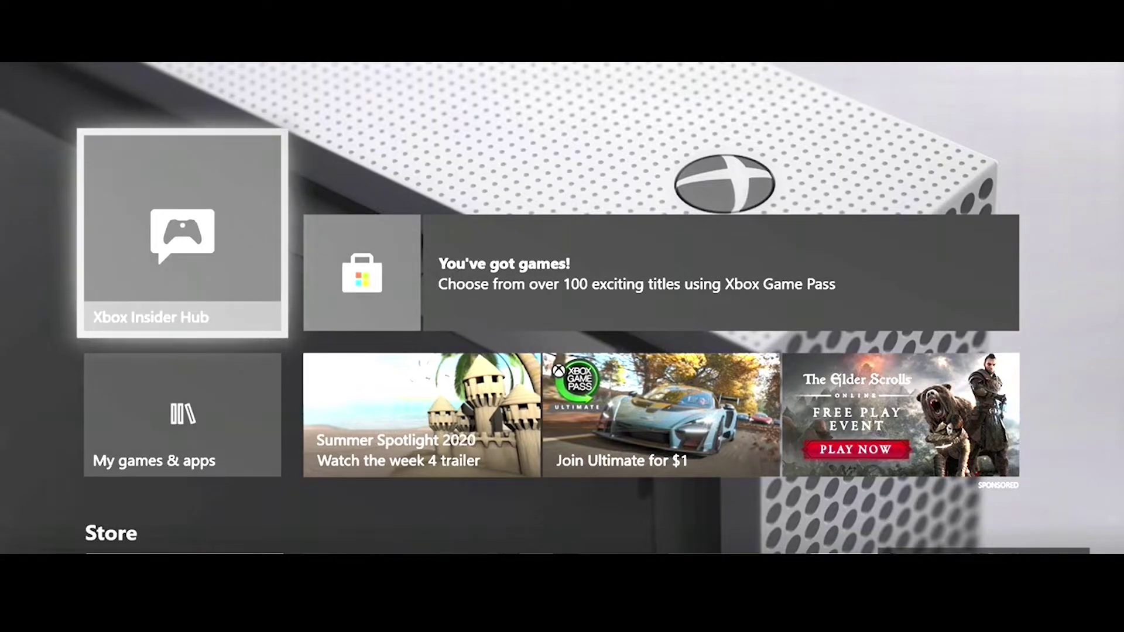
pyautogui.press('Down')
pyautogui.press('Right')
pyautogui.press('Up')
pyautogui.press('Left')
pyautogui.press('Return')
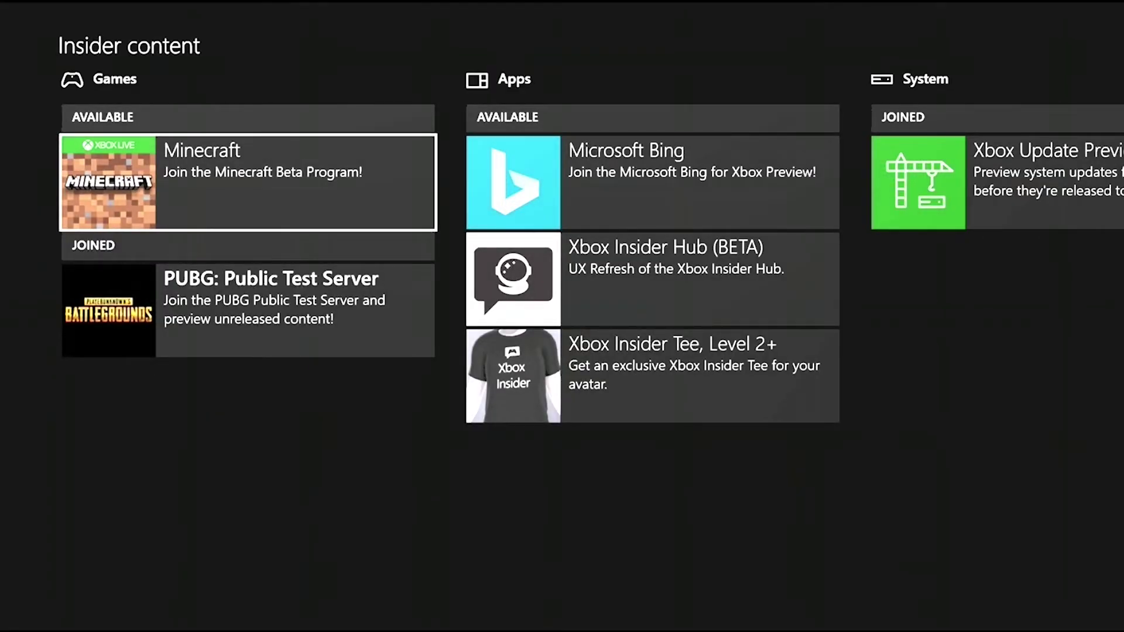
# Step: Open the enrollment management of the joined Xbox Update Preview and review the Delta, Omega and Unenroll options
pyautogui.press('Right')
pyautogui.press('Right')
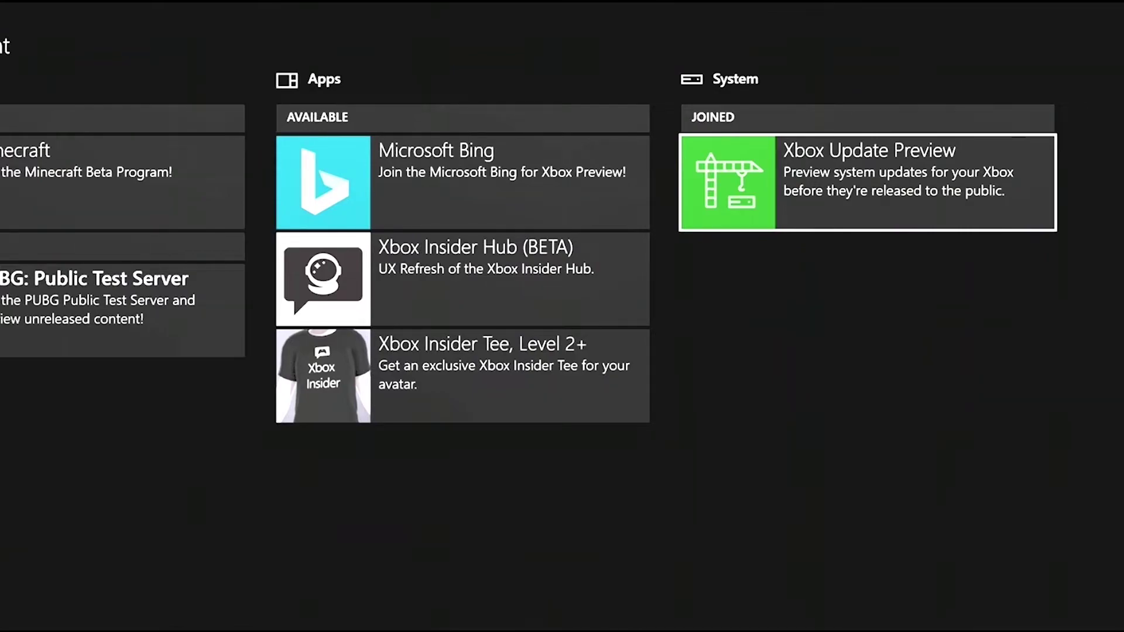
pyautogui.press('Left')
pyautogui.press('Right')
pyautogui.press('Return')
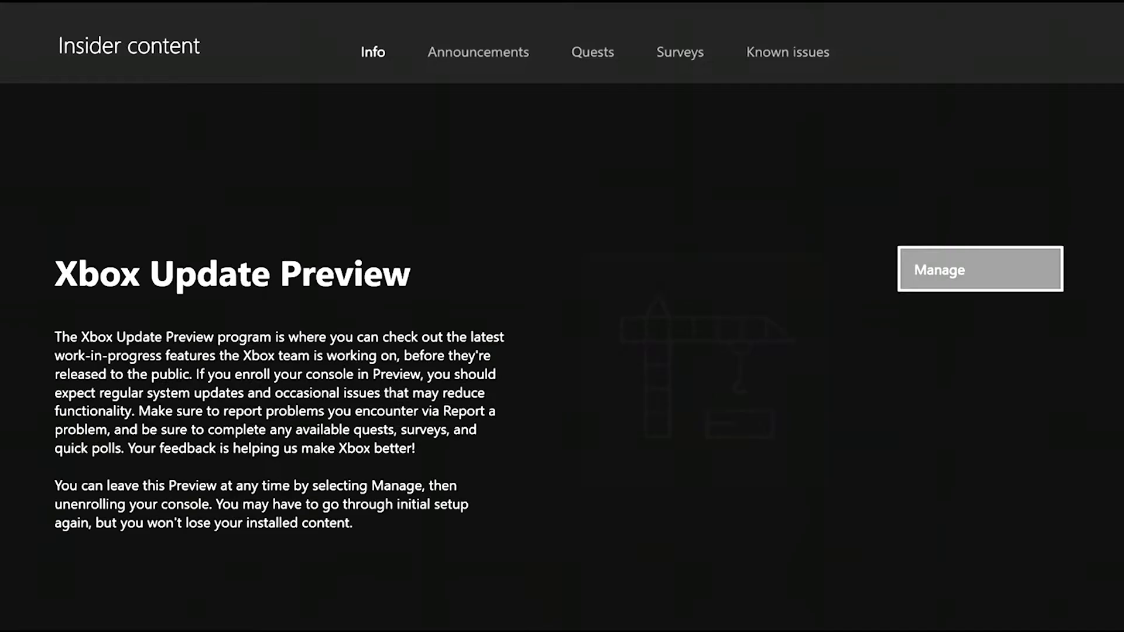
pyautogui.press('Return')
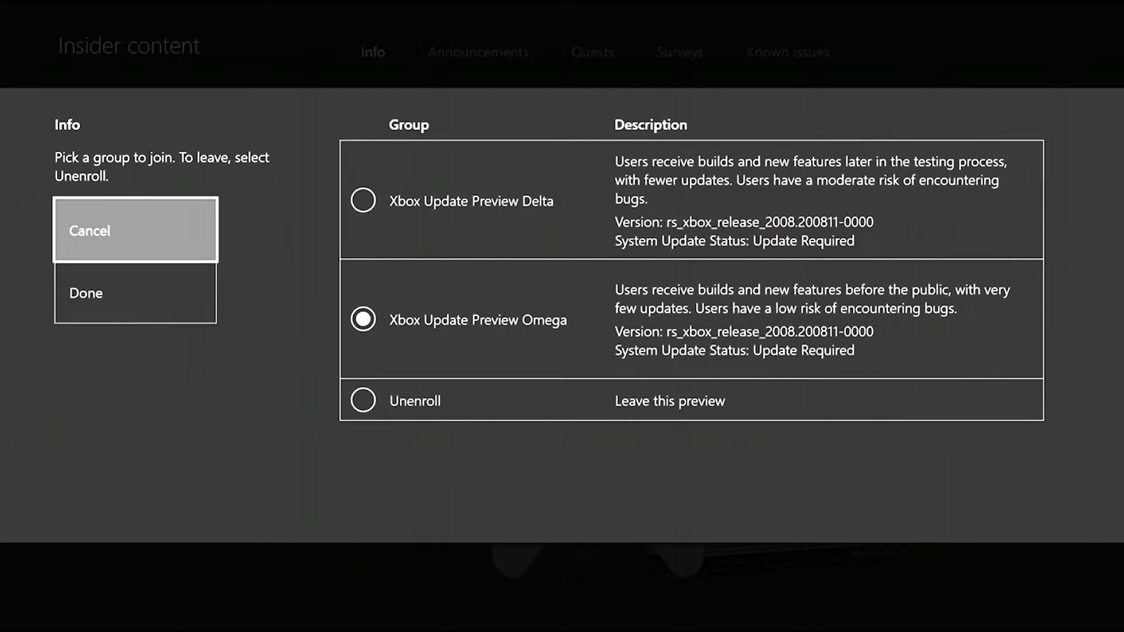
pyautogui.press('Right')
pyautogui.press('Down')
pyautogui.press('Down')
pyautogui.press('Down')
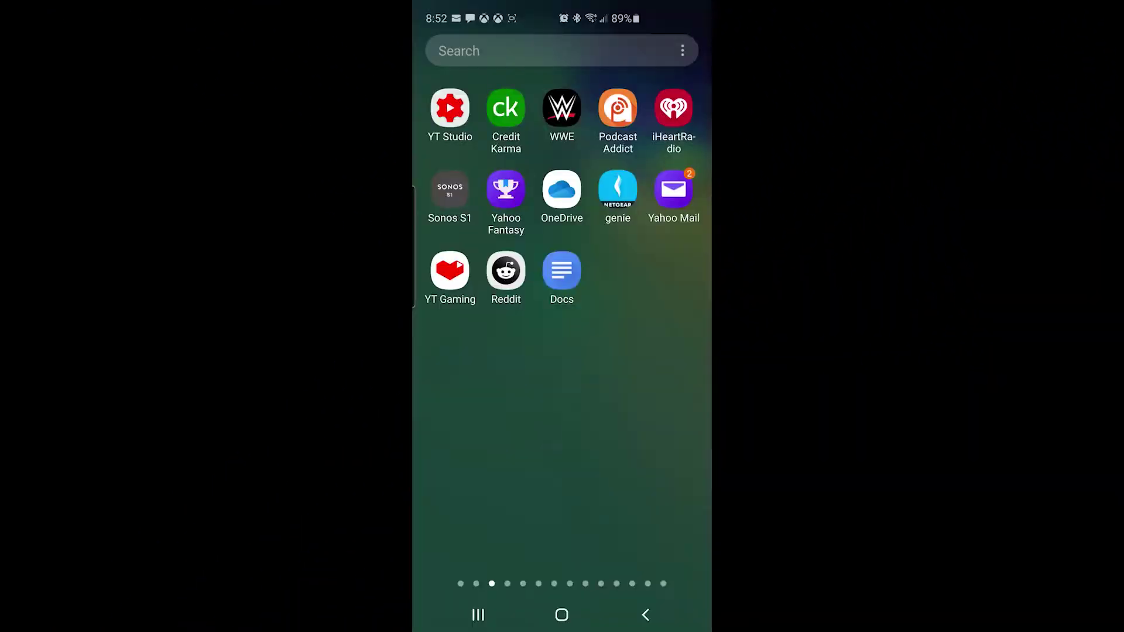
# Step: Search the phone's installed apps for the app store
pyautogui.click(562, 615)
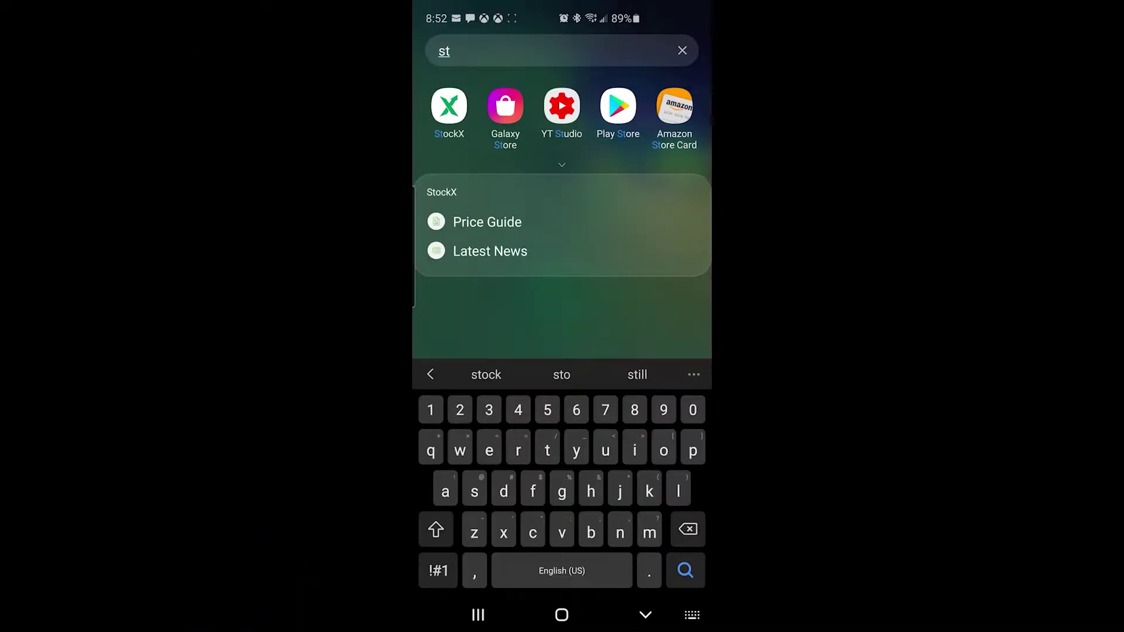
pyautogui.write('re')
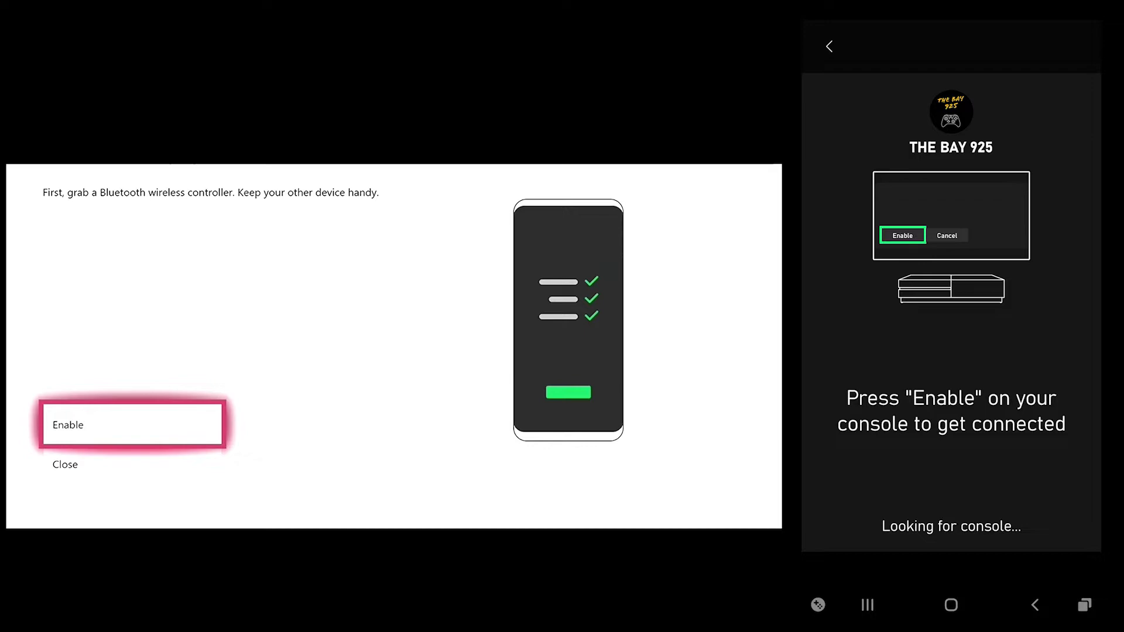
# Step: Enable remote play on the console and continue past the connection, controller and console settings check
pyautogui.press('Down')
pyautogui.press('Up')
pyautogui.press('Return')
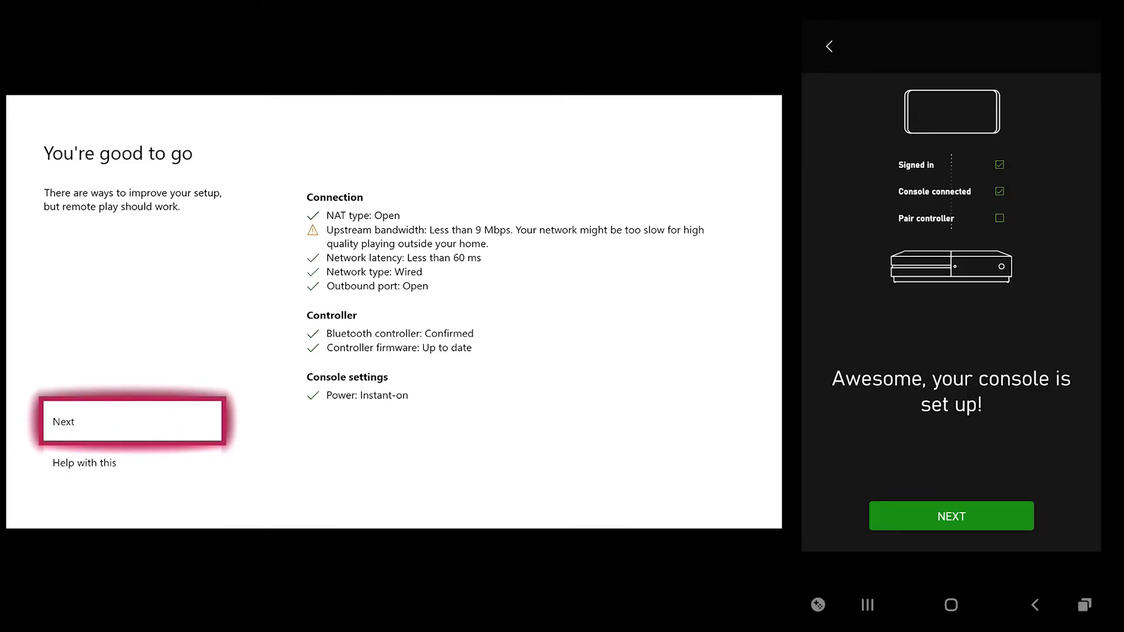
pyautogui.press('Return')
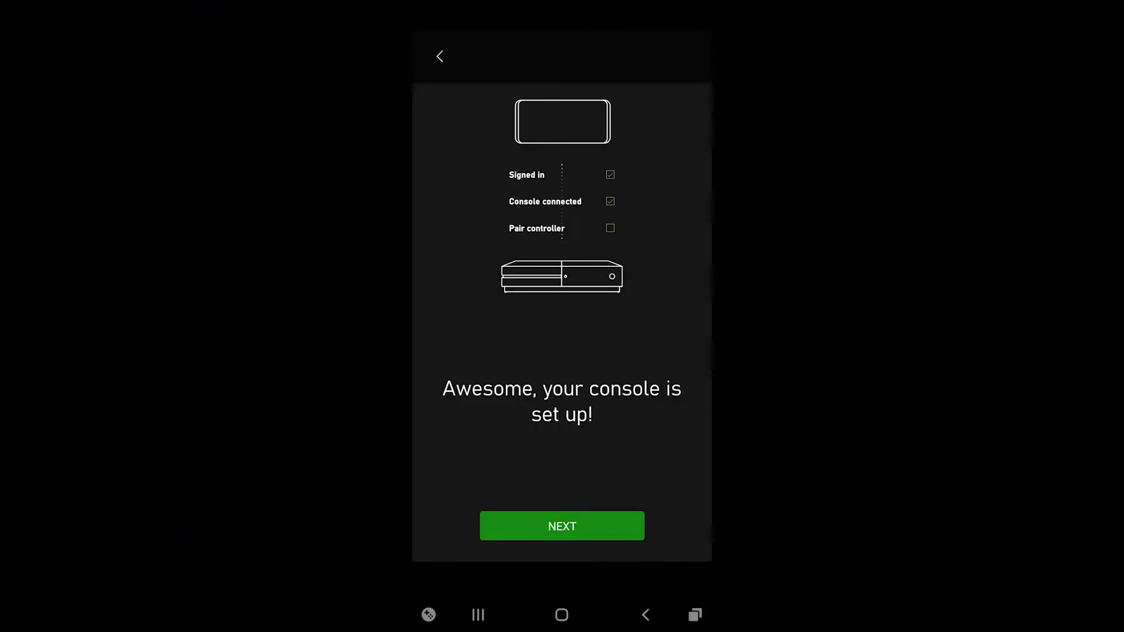
# Step: Continue the phone's streaming setup with an Xbox controller and proceed to the Bluetooth settings for pairing
pyautogui.click(563, 526)
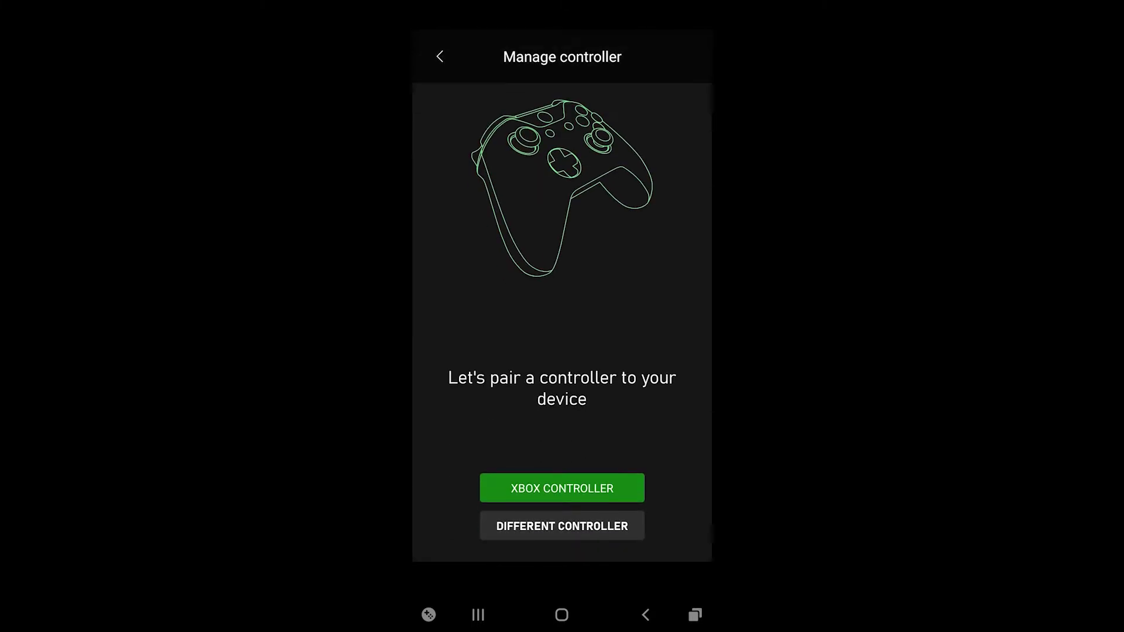
pyautogui.click(563, 488)
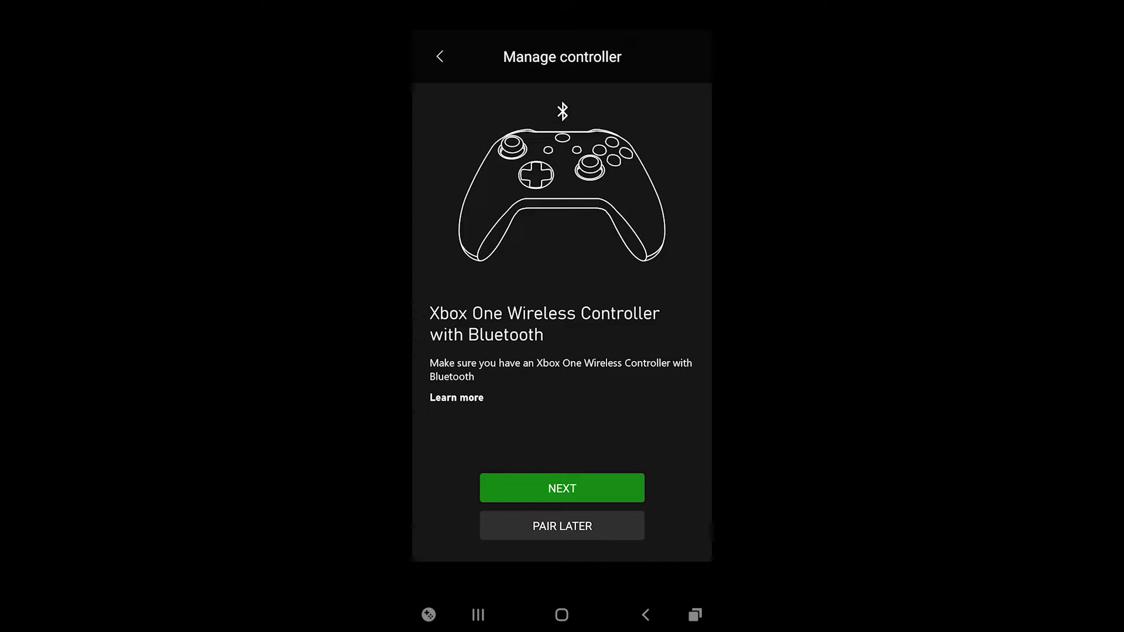
pyautogui.click(563, 488)
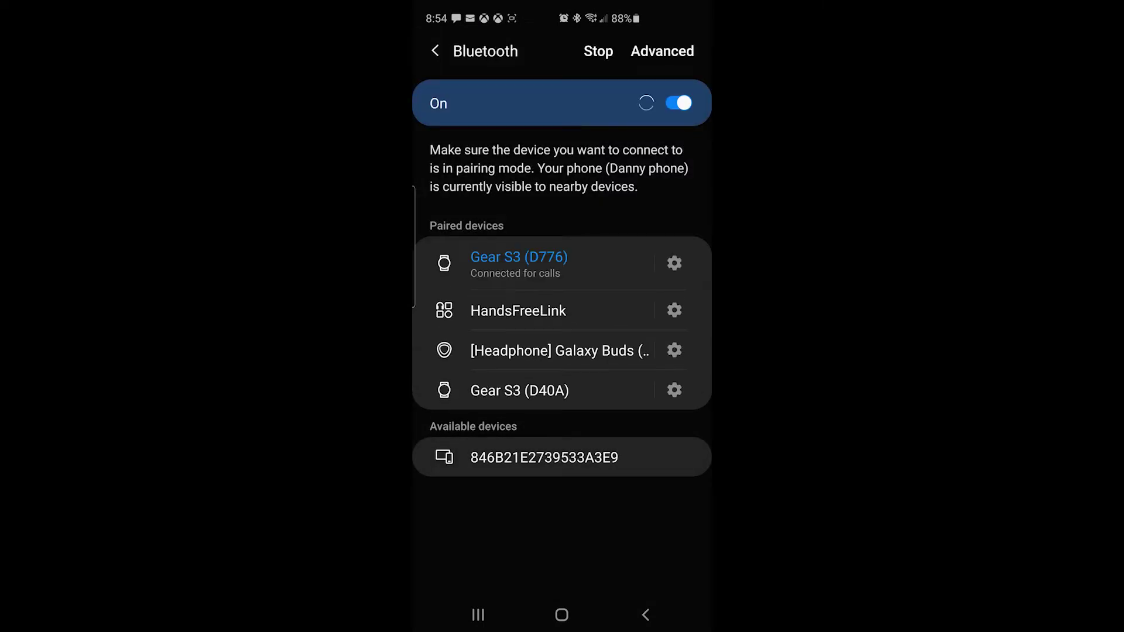
# Step: Pair the Xbox Elite Wireless Controller with the phone over Bluetooth
pyautogui.scroll(-1, 562, 340)
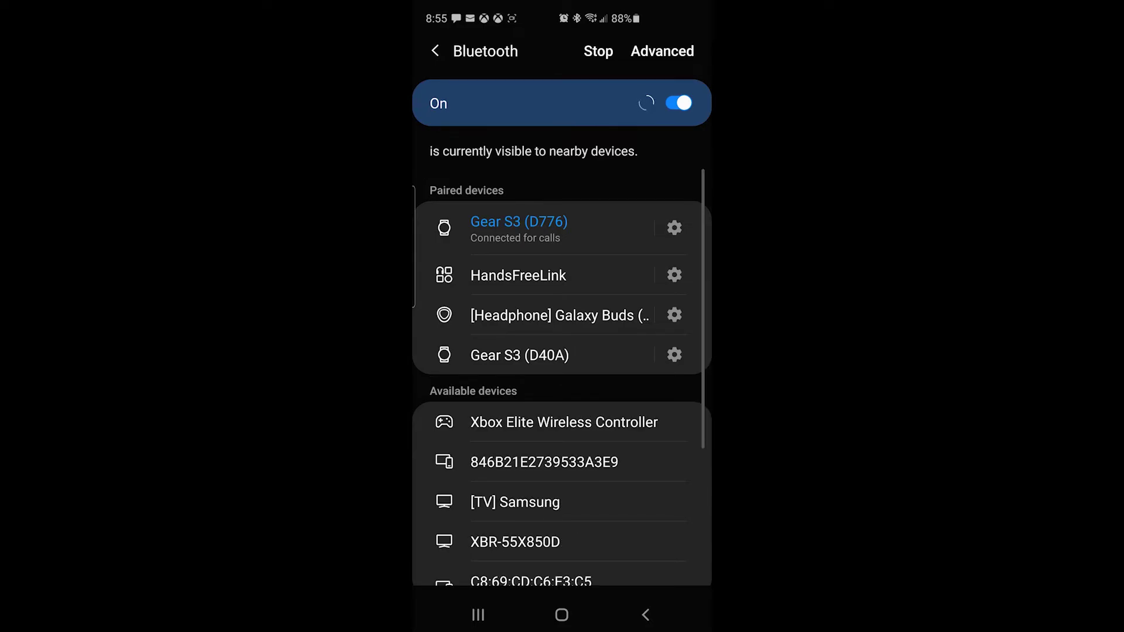
pyautogui.click(564, 423)
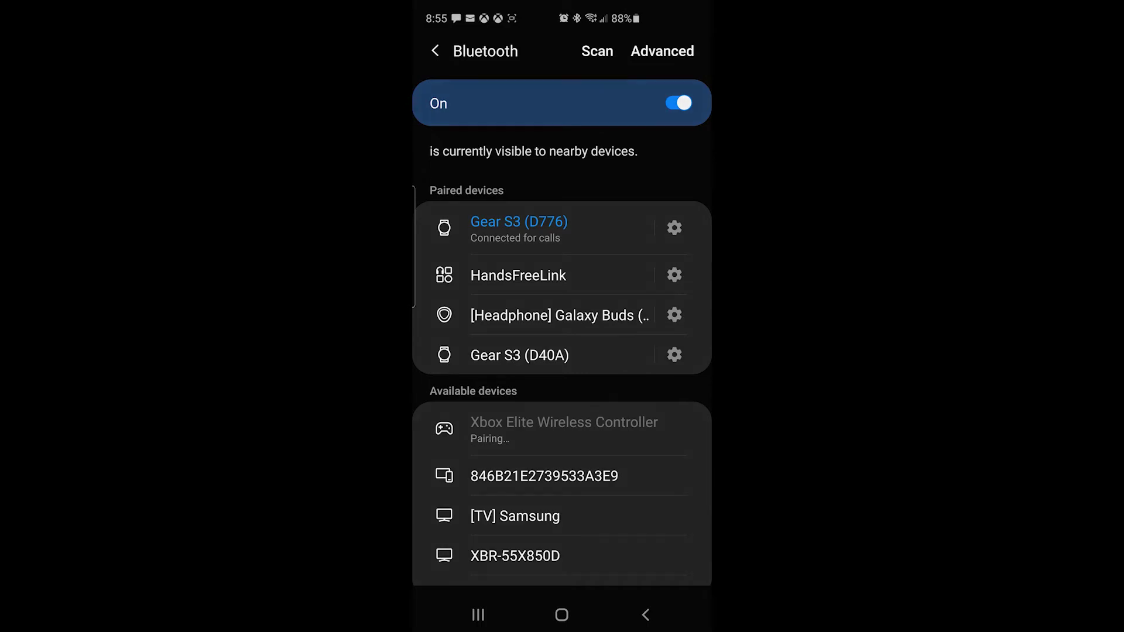
pyautogui.click(632, 559)
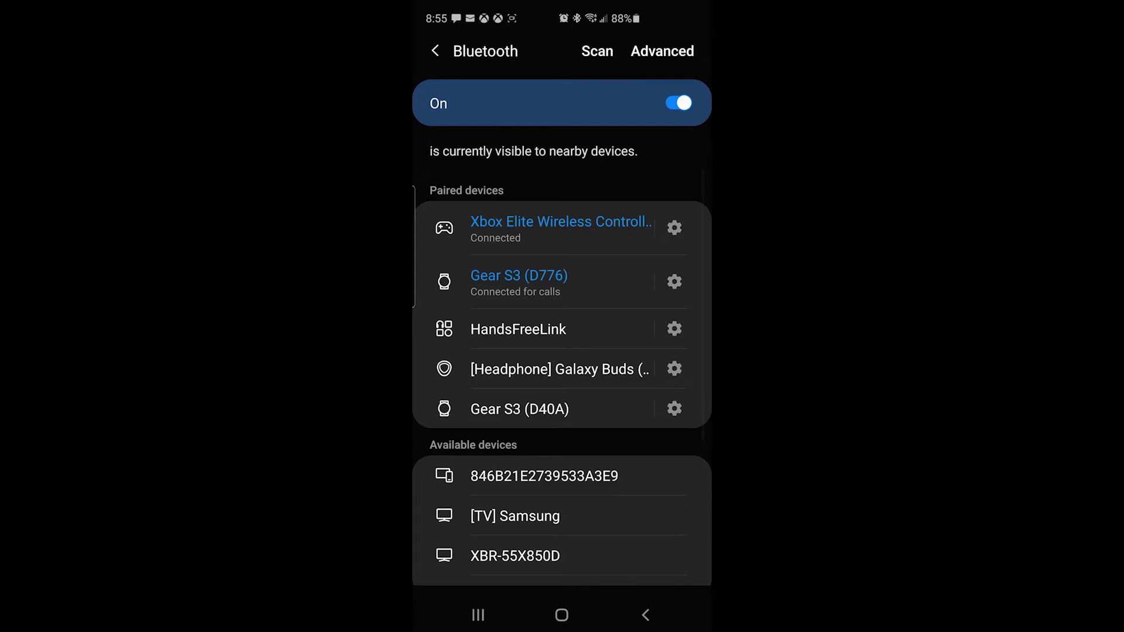
# Step: Return to the streaming app to complete the controller setup and start the console stream
pyautogui.click(646, 614)
pyautogui.click(562, 524)
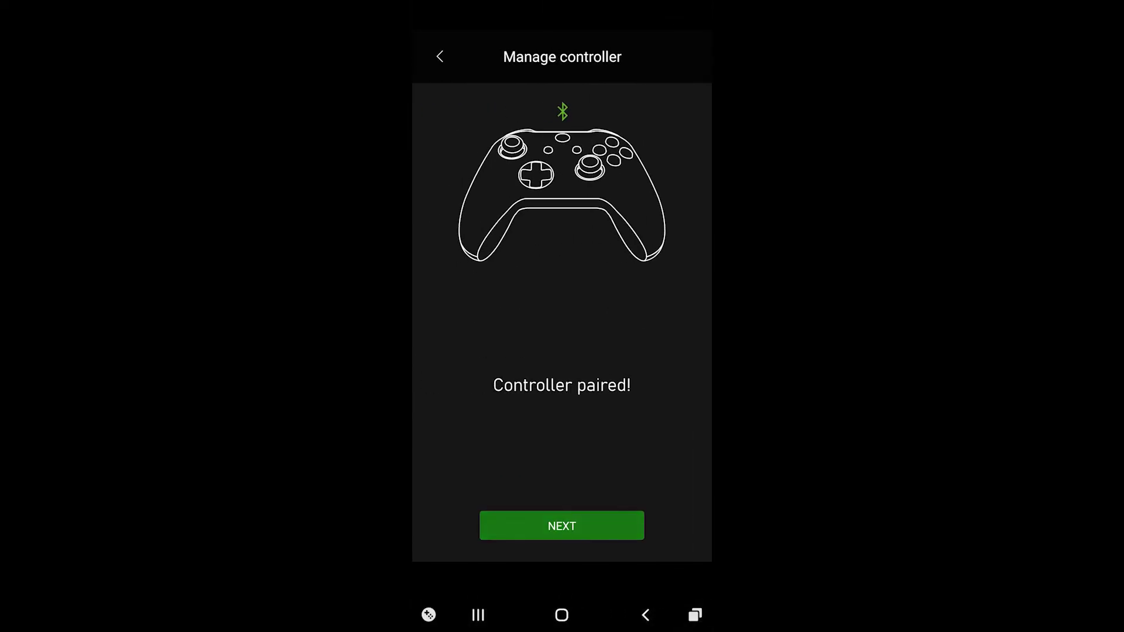
pyautogui.click(562, 488)
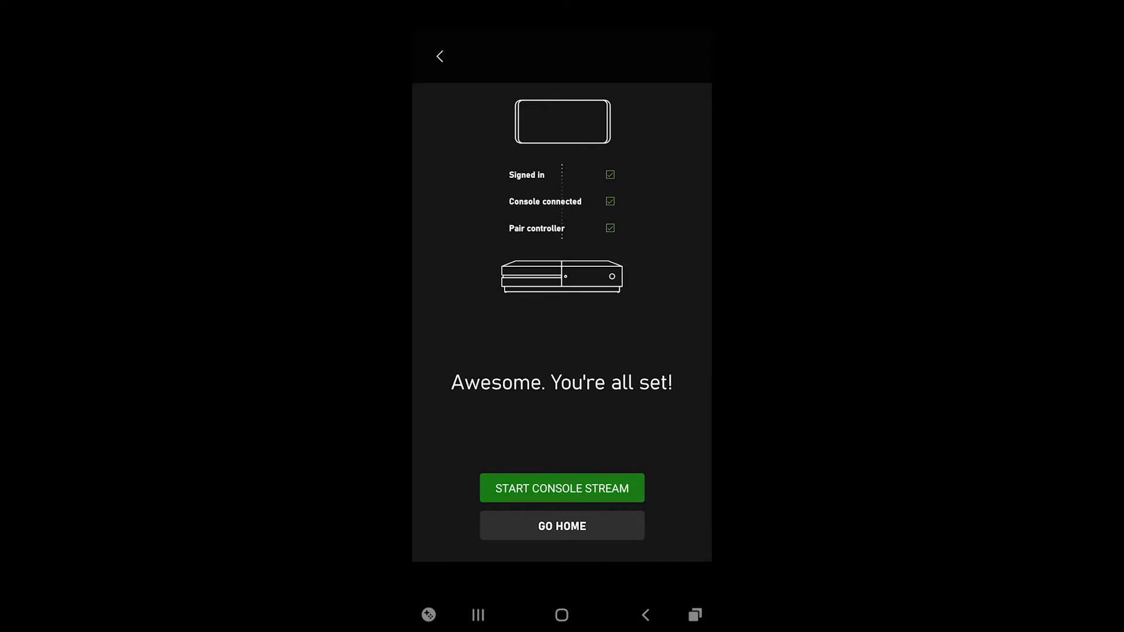